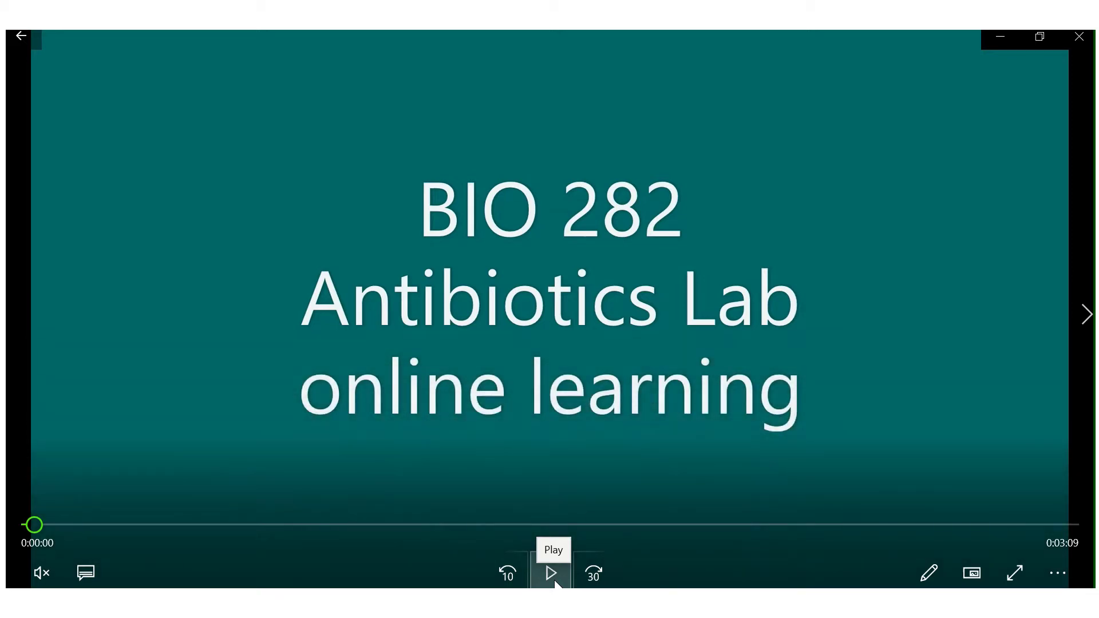
# Step: Play the BIO 282 Antibiotics Lab online learning video and pause it
pyautogui.click(550, 572)
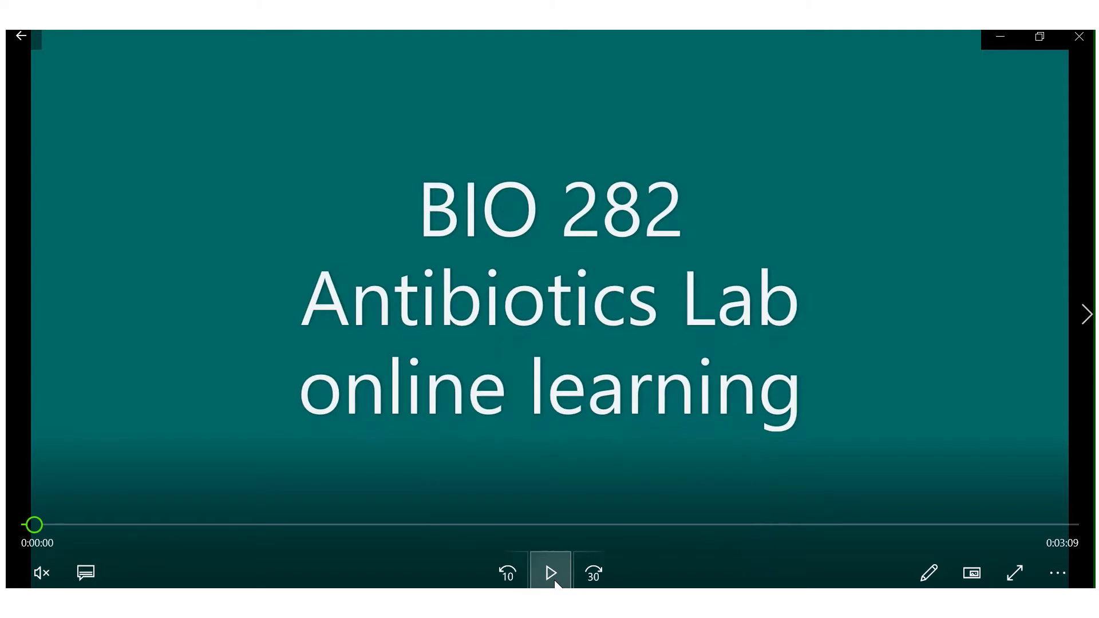
pyautogui.click(554, 580)
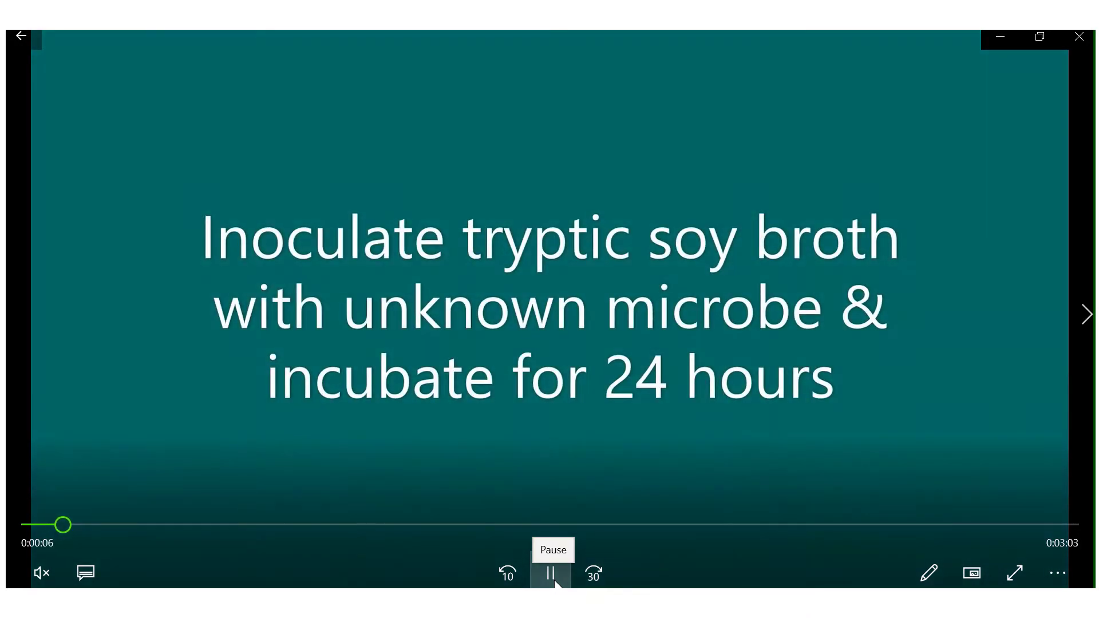
pyautogui.click(550, 573)
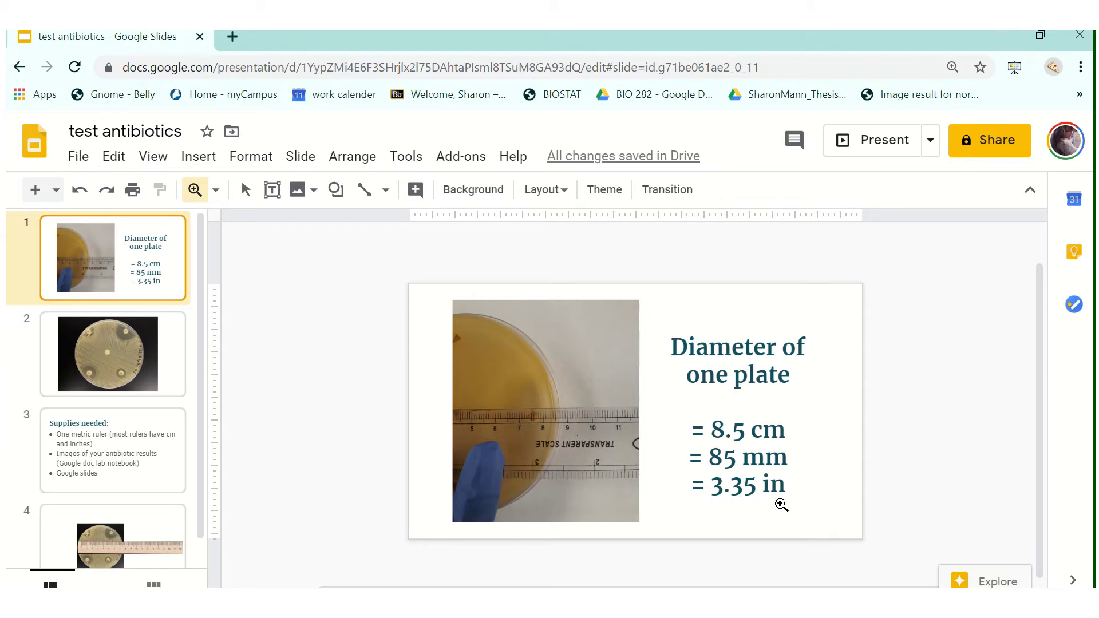
# Step: Review the plate photo on slide 2, the supplies list on slide 3 and the ruler overlay on slide 4
pyautogui.click(162, 363)
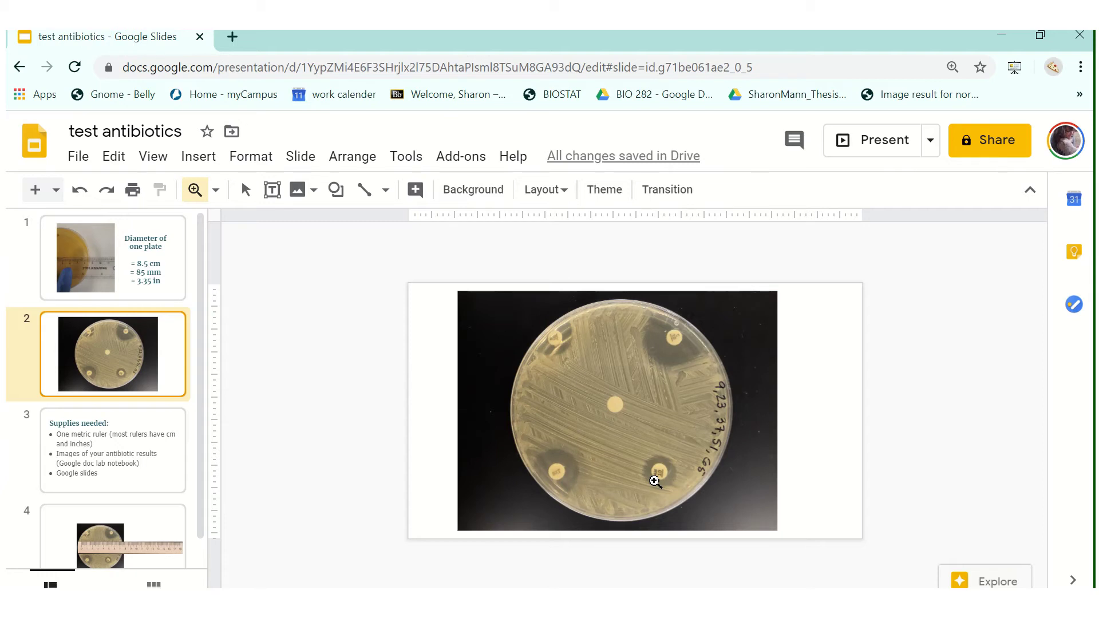
pyautogui.click(162, 457)
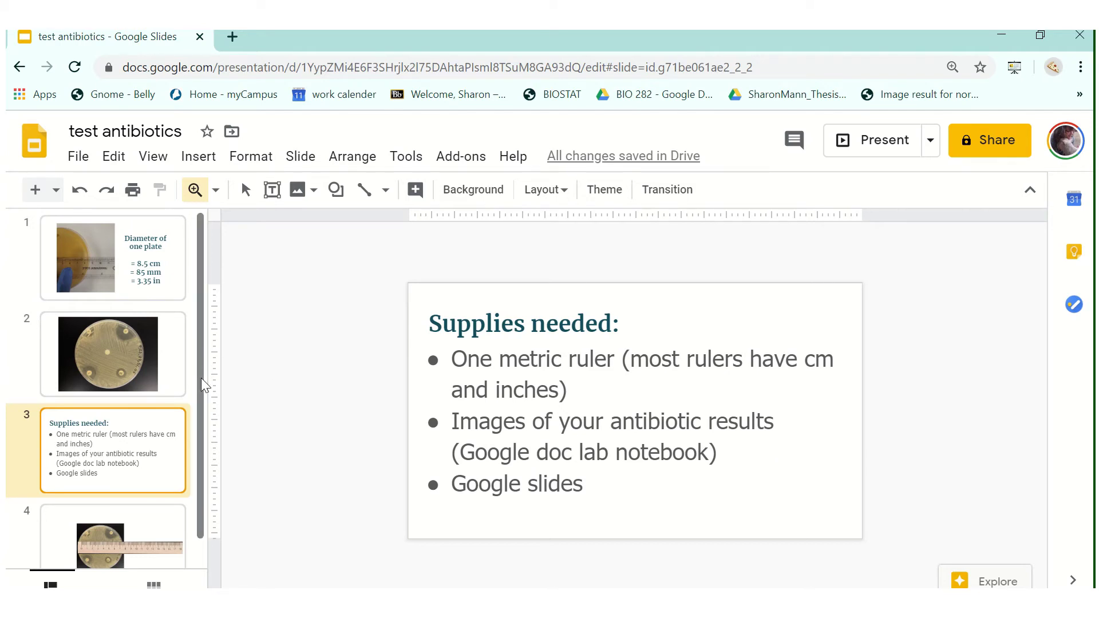
pyautogui.moveTo(200, 393); pyautogui.dragTo(198, 435)
pyautogui.click(146, 510)
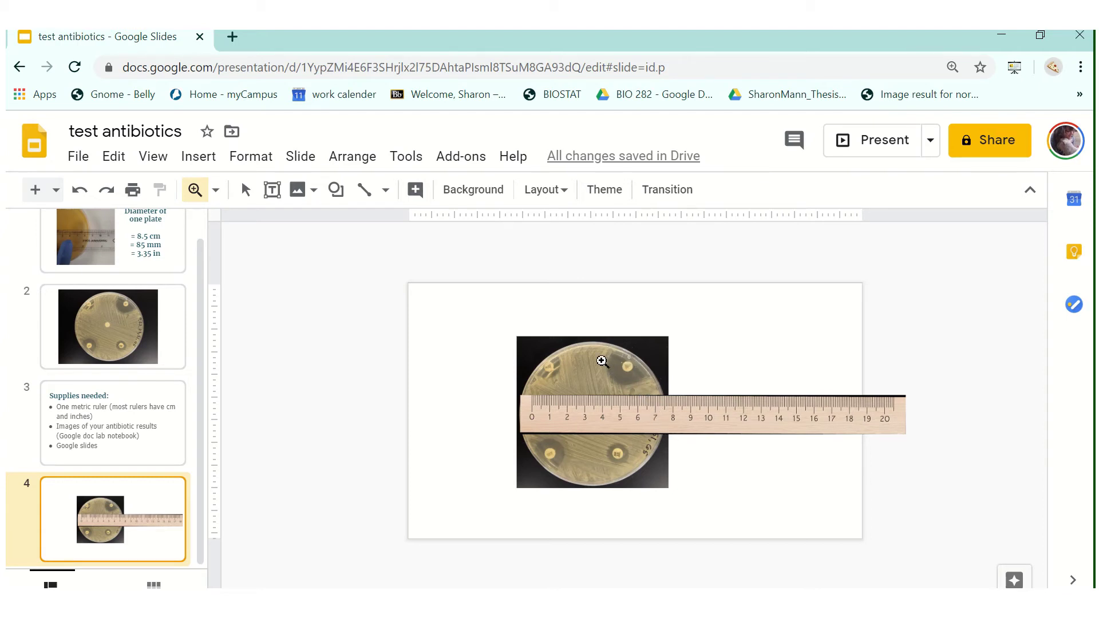
# Step: Select the plate image on slide 4 and show its format options to check its size
pyautogui.click(595, 360)
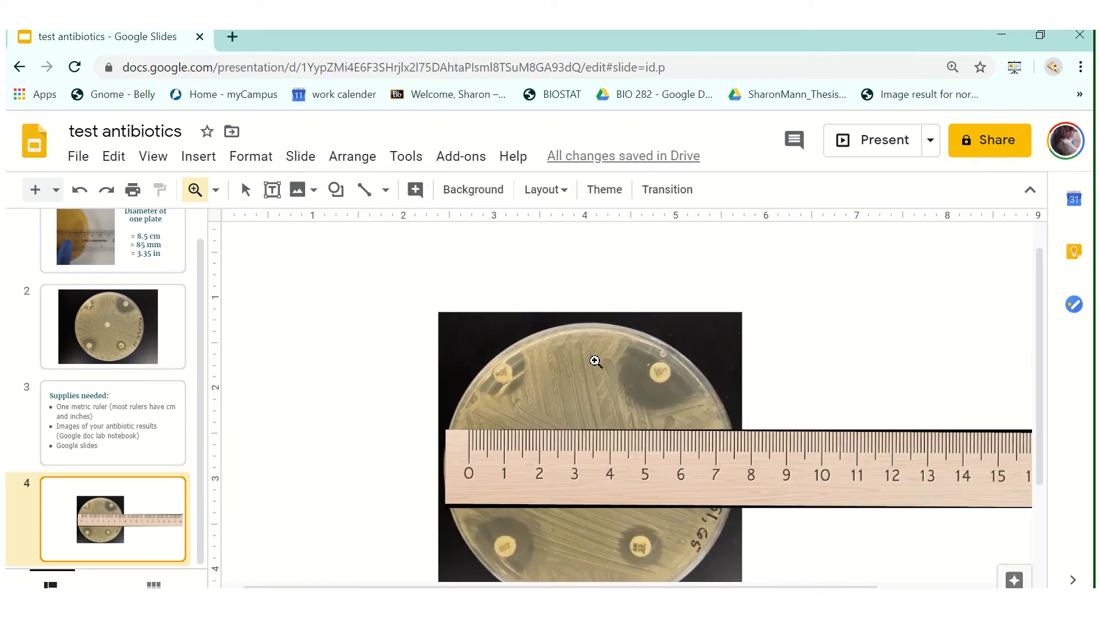
pyautogui.click(216, 191)
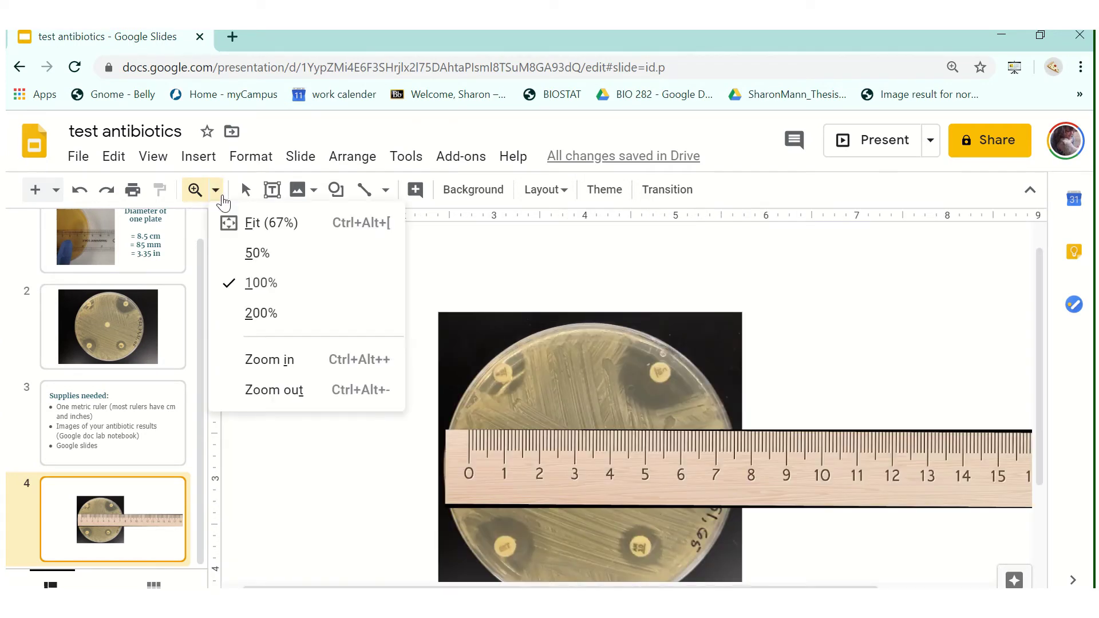
pyautogui.click(254, 256)
pyautogui.click(245, 197)
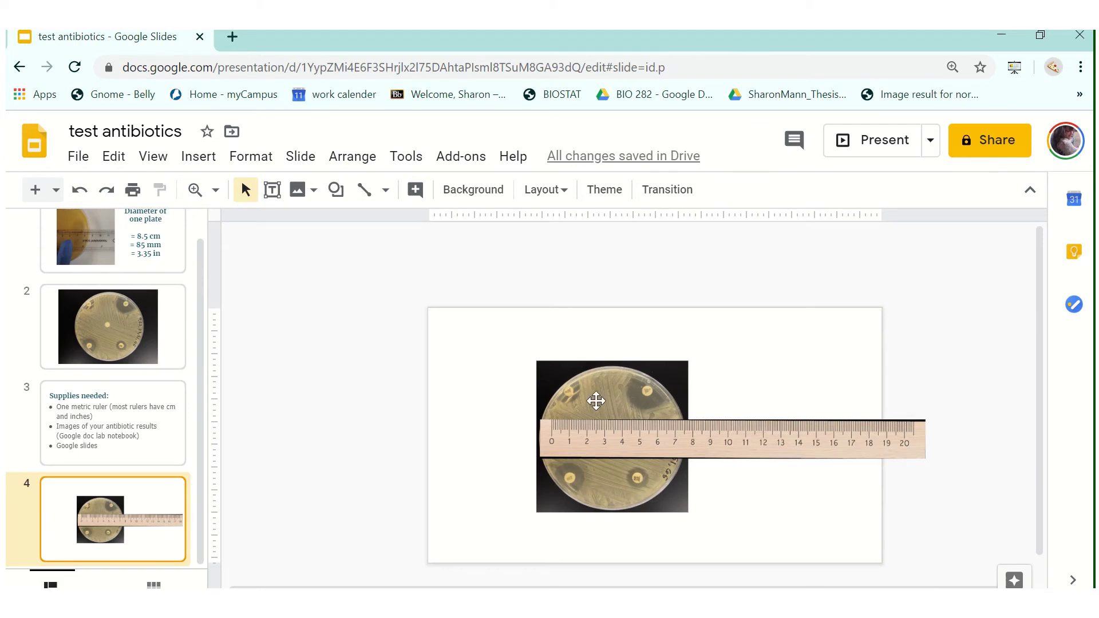
pyautogui.click(598, 396)
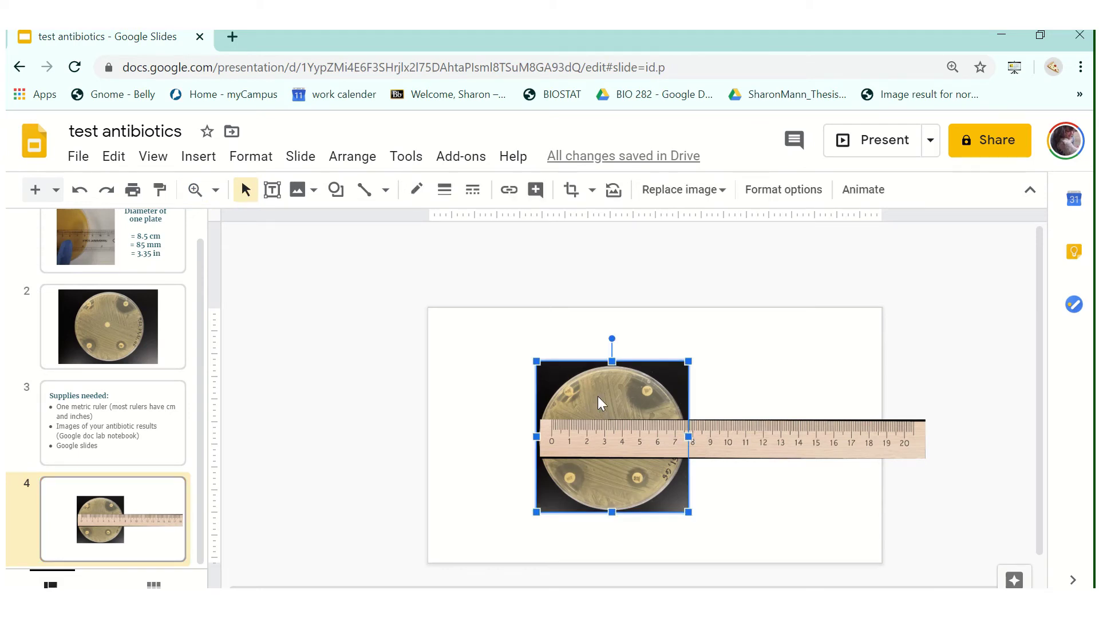
pyautogui.click(782, 192)
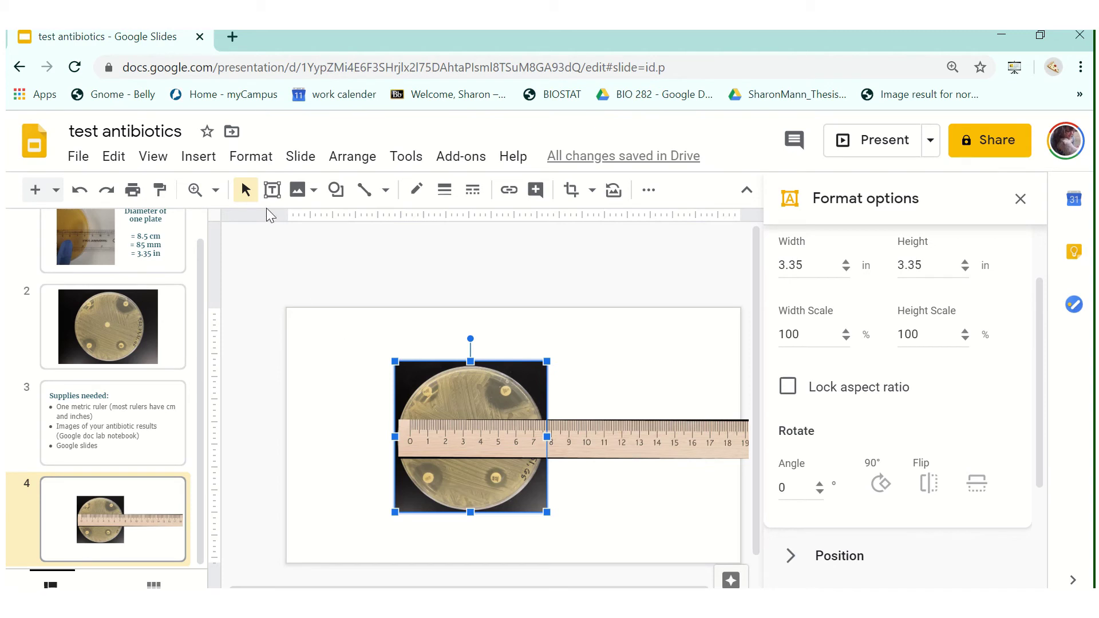
# Step: Move the ruler left across the plate image, bringing its zero mark close to the plate's left edge
pyautogui.click(216, 192)
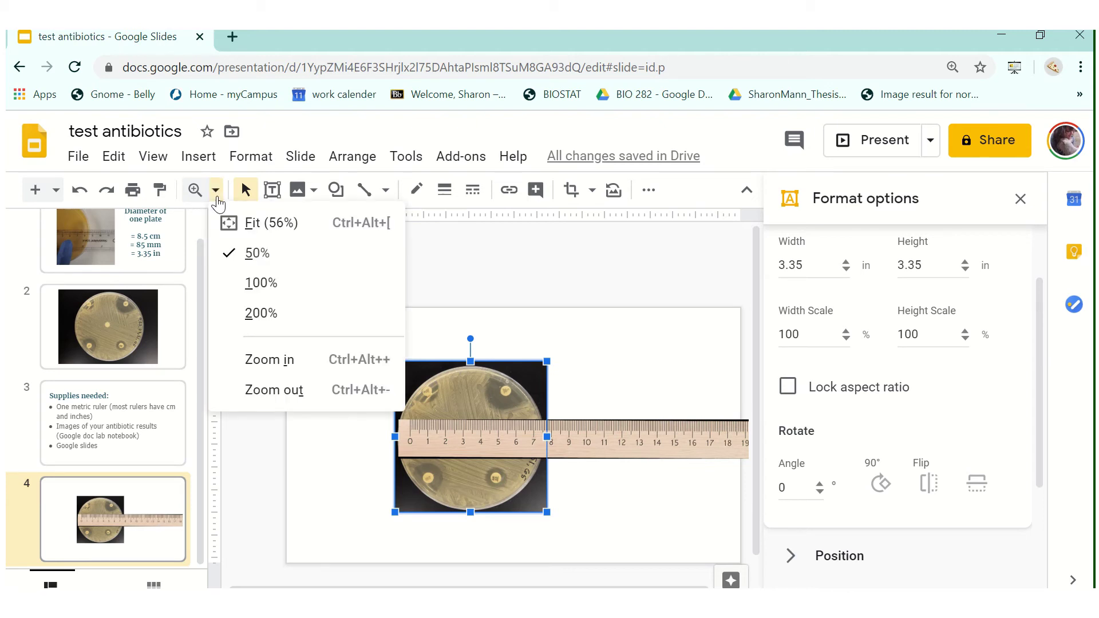
pyautogui.click(237, 284)
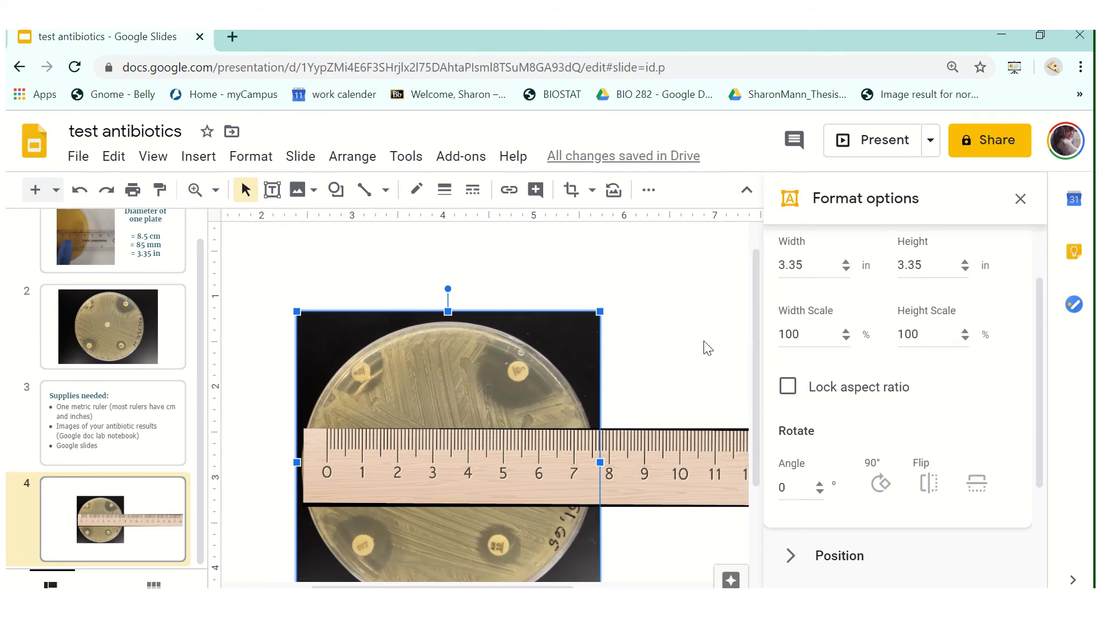
pyautogui.scroll(-1, 705, 347)
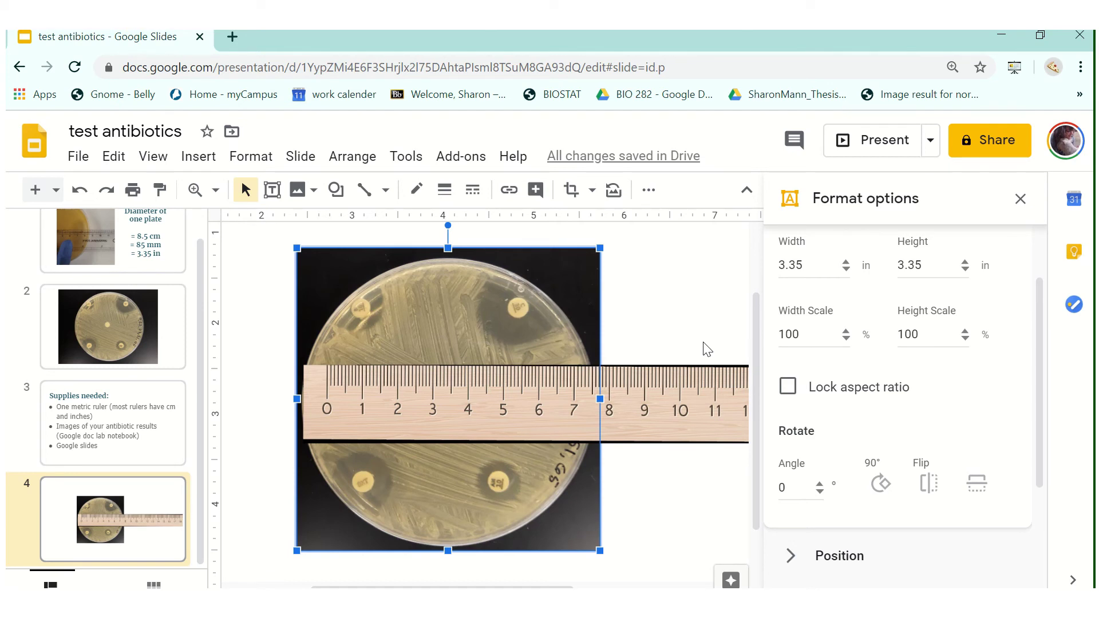
pyautogui.click(674, 395)
pyautogui.press('Left')
pyautogui.press('Left')
pyautogui.press('Left')
pyautogui.press('Left')
pyautogui.press('Left')
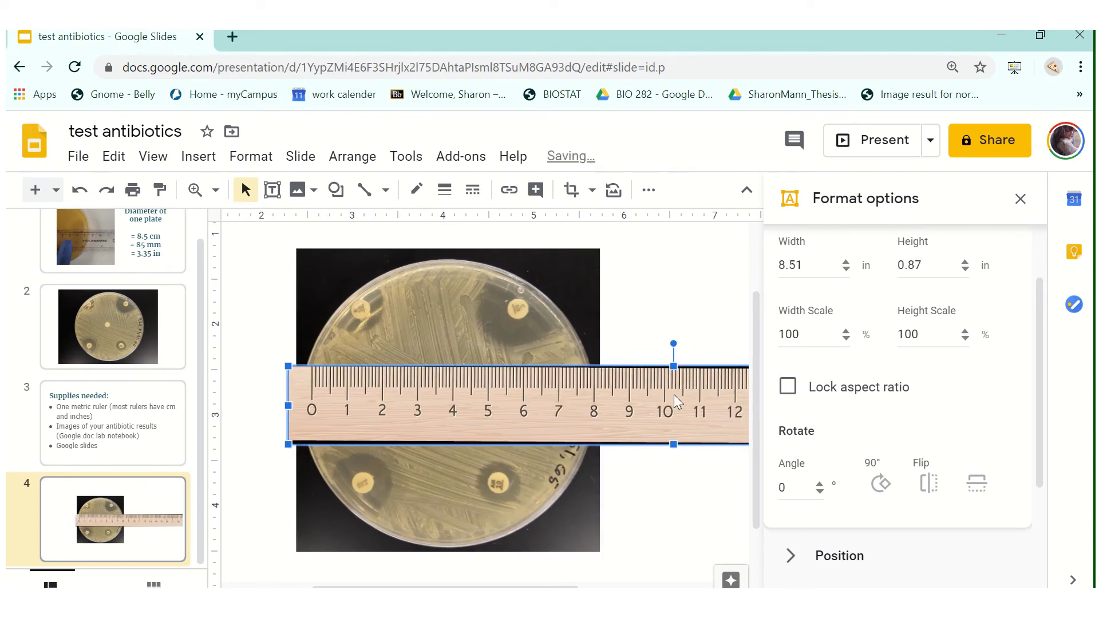
# Step: Lower the ruler to just below the plate's center disk and align its zero mark with the plate image's left edge
pyautogui.press('Down')
pyautogui.press('Down')
pyautogui.press('Down')
pyautogui.press('Down')
pyautogui.press('Down')
pyautogui.press('Down')
pyautogui.press('Down')
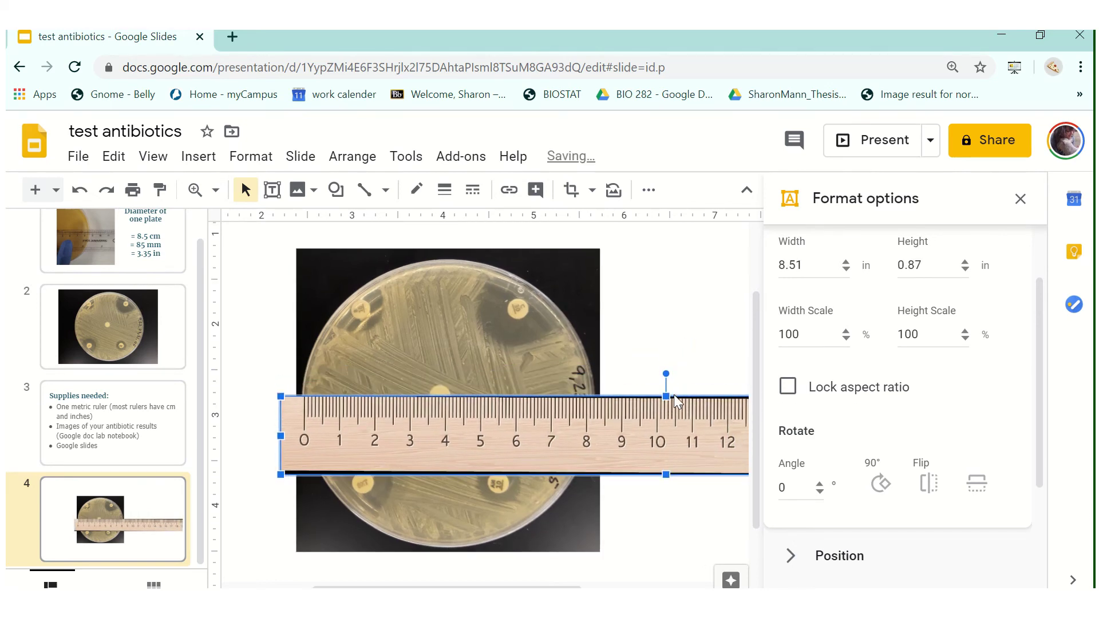
pyautogui.press('Left')
pyautogui.press('Left')
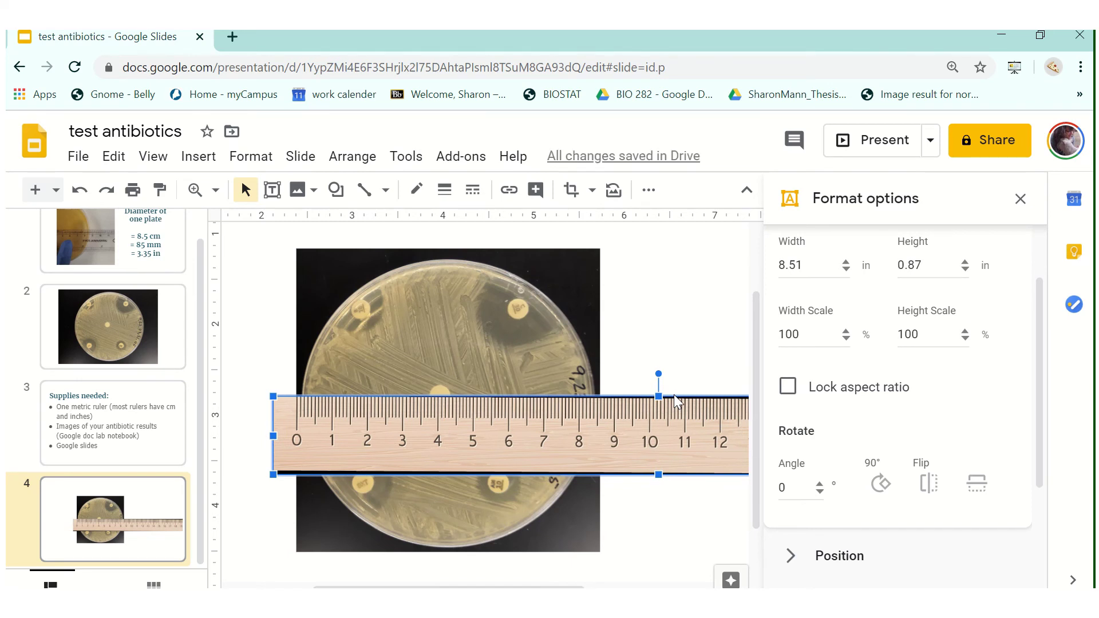
pyautogui.press('Right')
pyautogui.press('Right')
pyautogui.press('Left')
pyautogui.press('Left')
pyautogui.click(513, 295)
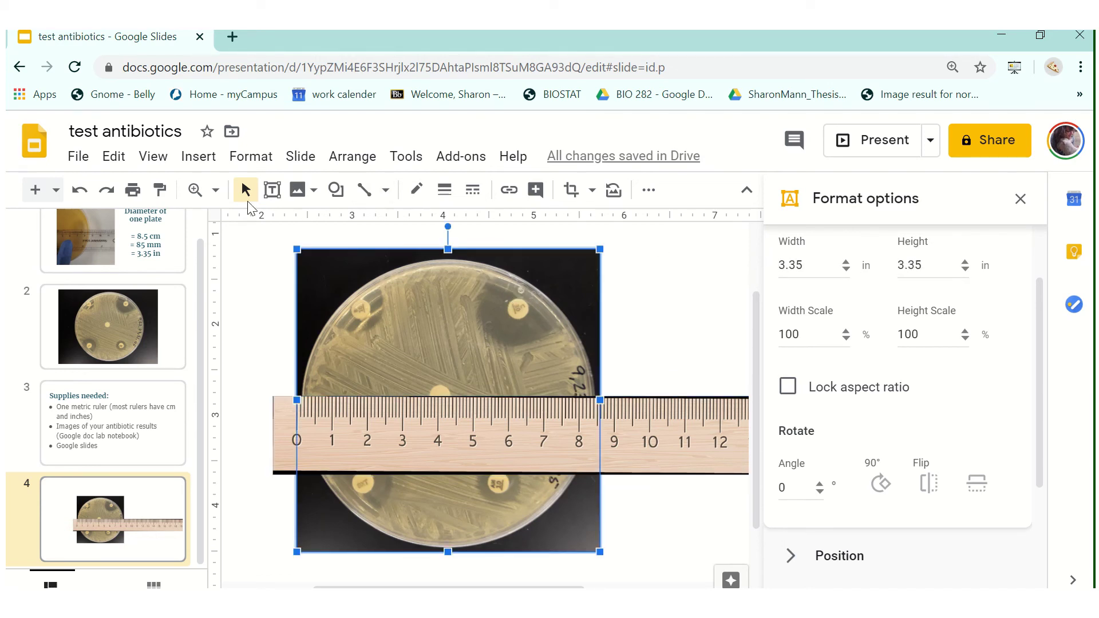
pyautogui.click(215, 190)
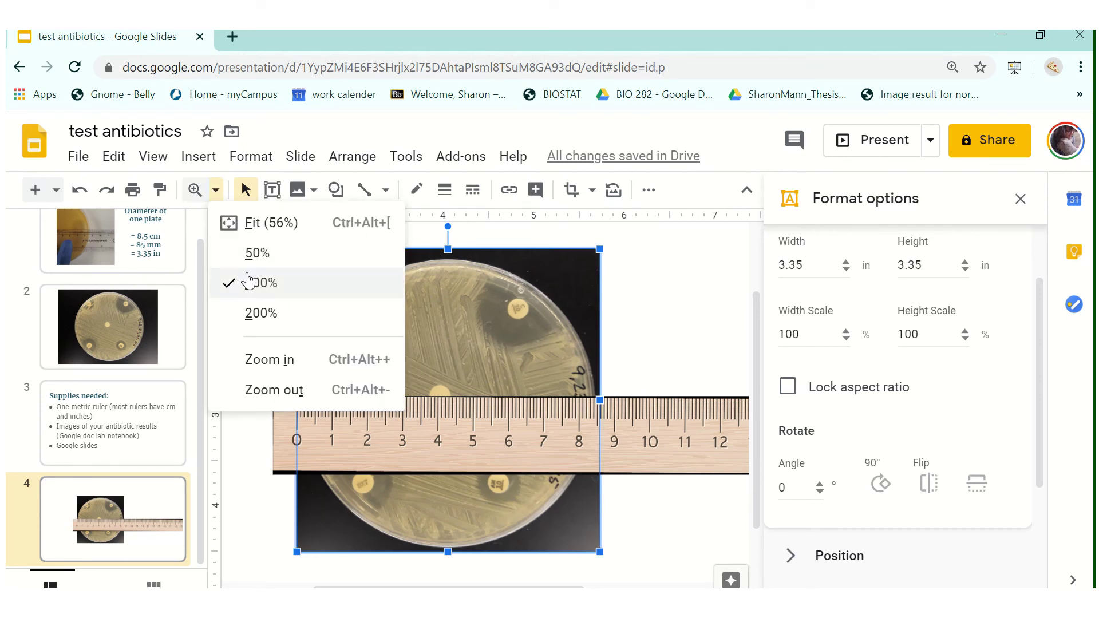
pyautogui.click(663, 322)
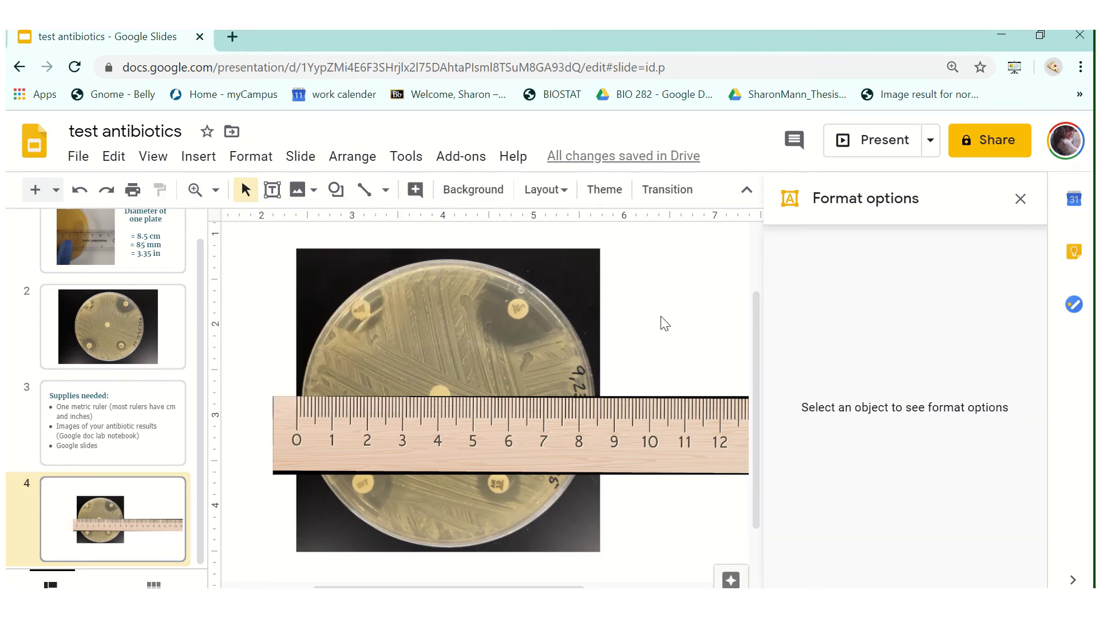
# Step: Nudge the ruler up over the center disk and back down to just below it
pyautogui.click(678, 440)
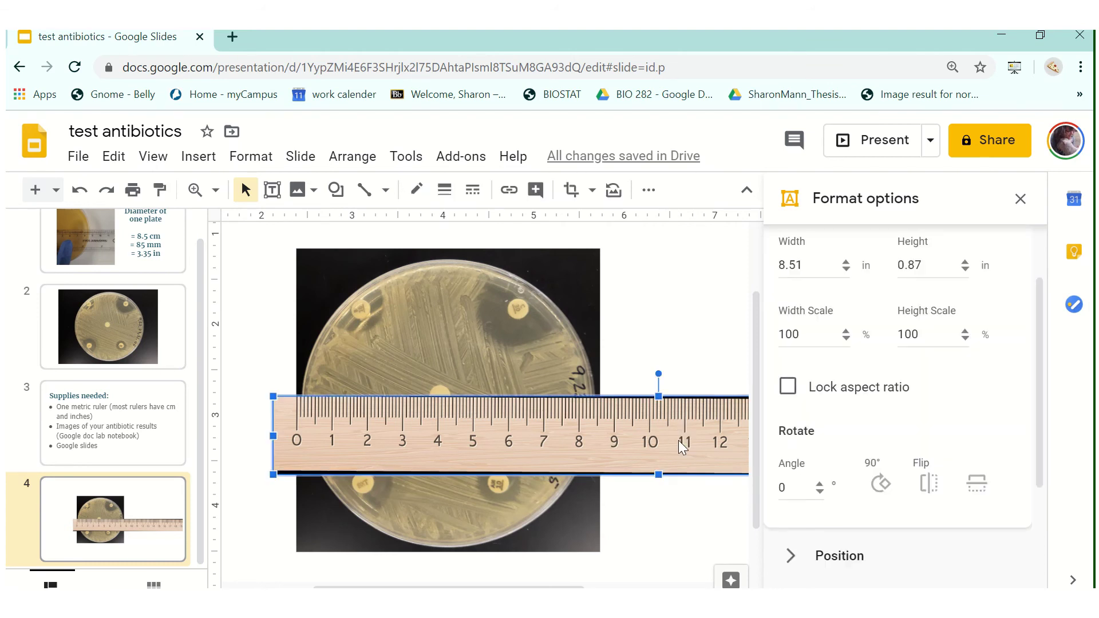
pyautogui.press('Up')
pyautogui.press('Up')
pyautogui.press('Up')
pyautogui.press('Up')
pyautogui.press('Up')
pyautogui.press('Up')
pyautogui.press('Up')
pyautogui.press('Up')
pyautogui.press('Up')
pyautogui.press('Up')
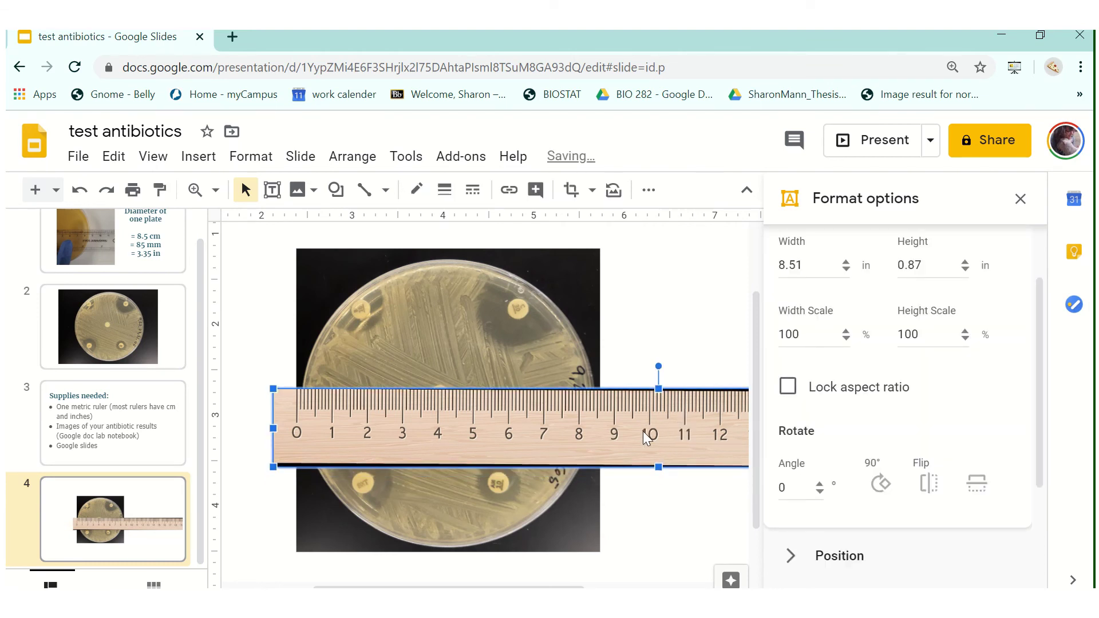
pyautogui.press('Down')
pyautogui.press('Down')
pyautogui.press('Down')
pyautogui.press('Down')
pyautogui.press('Down')
pyautogui.press('Down')
pyautogui.press('Down')
pyautogui.press('Down')
pyautogui.press('Down')
pyautogui.press('Down')
pyautogui.press('Down')
pyautogui.press('Down')
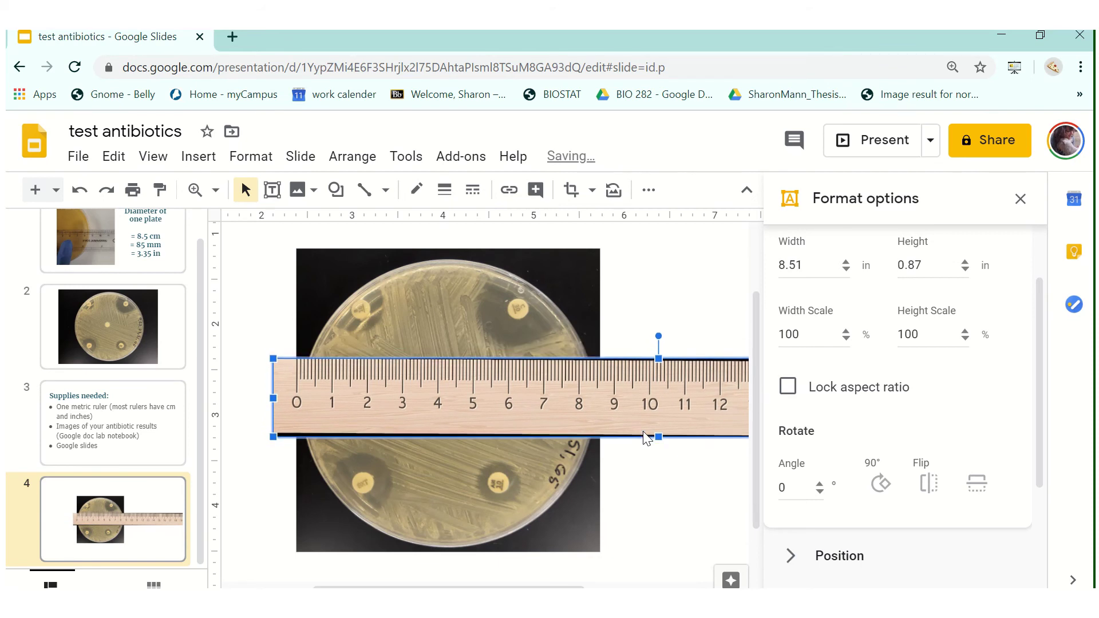
pyautogui.press('Down')
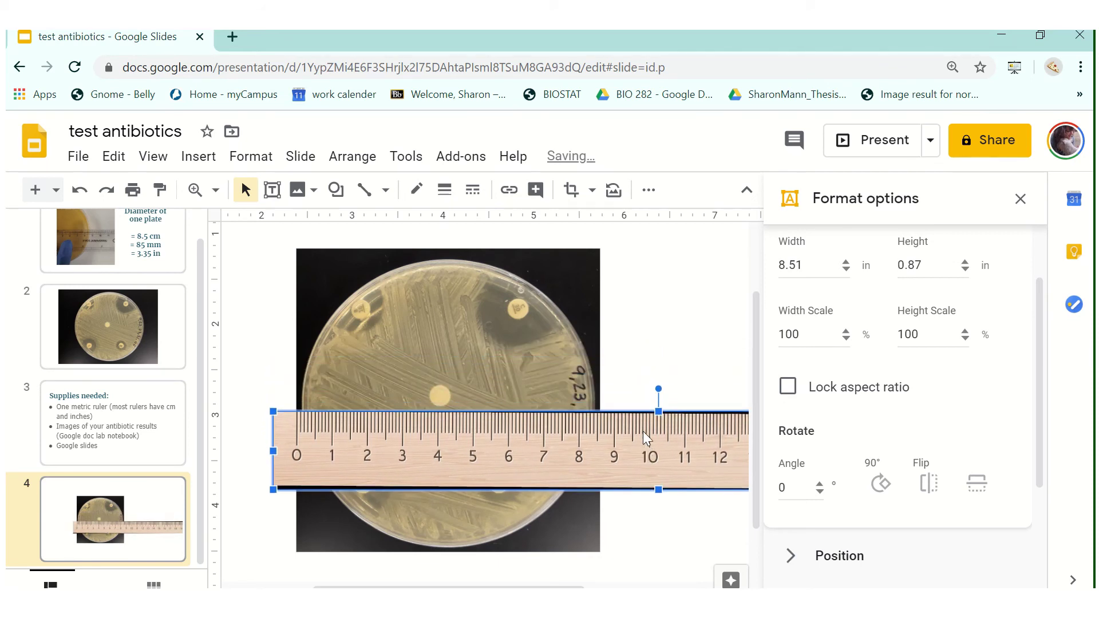
pyautogui.press('Up')
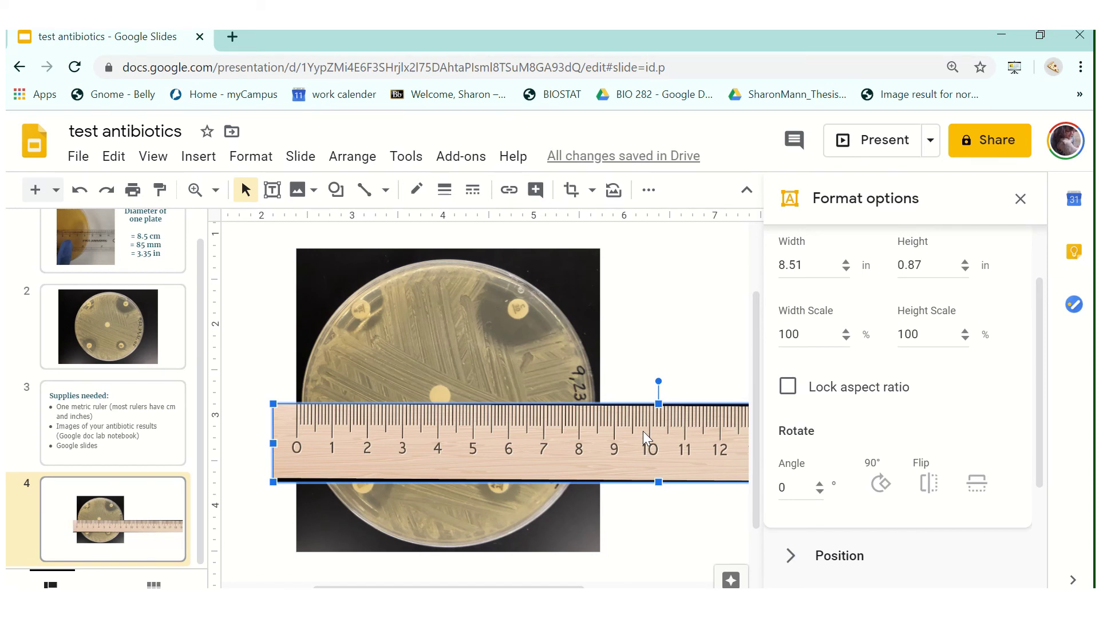
# Step: Move the ruler down to the plate's lower edge, uncovering all five antibiotic disks
pyautogui.press('Down')
pyautogui.press('Down')
pyautogui.press('Down')
pyautogui.press('Down')
pyautogui.press('Down')
pyautogui.press('Down')
pyautogui.press('Down')
pyautogui.press('Down')
pyautogui.press('Down')
pyautogui.press('Down')
pyautogui.press('Down')
pyautogui.press('Down')
pyautogui.press('Down')
pyautogui.press('Down')
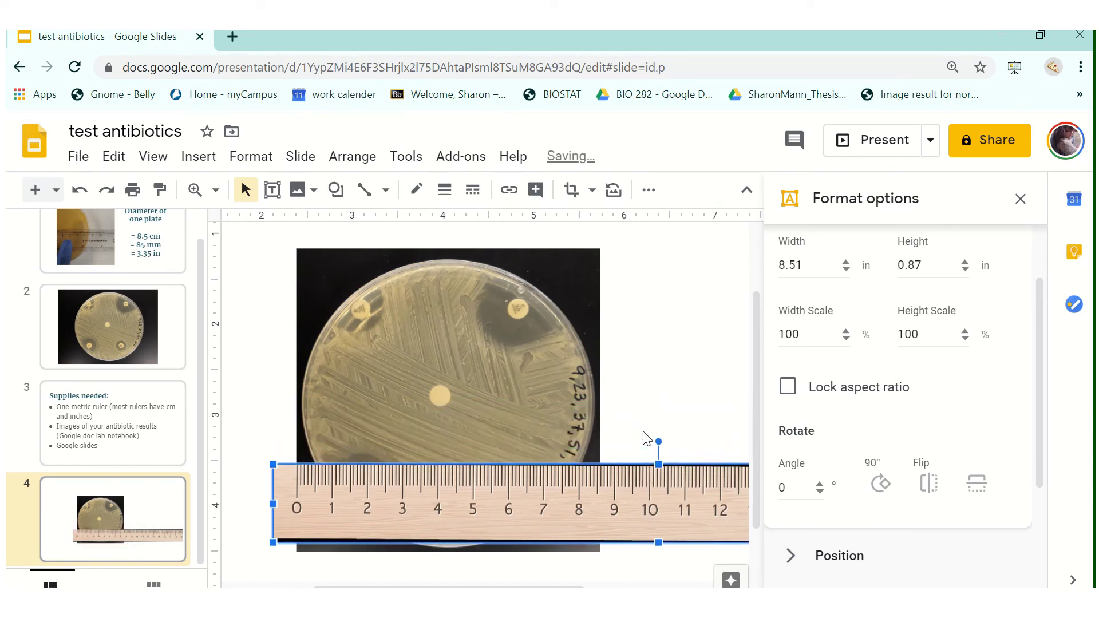
pyautogui.press('Down')
pyautogui.press('Down')
pyautogui.press('Down')
pyautogui.press('Down')
pyautogui.press('Down')
pyautogui.press('Down')
pyautogui.press('Down')
pyautogui.press('Down')
pyautogui.press('Down')
pyautogui.press('Down')
pyautogui.press('Down')
pyautogui.press('Down')
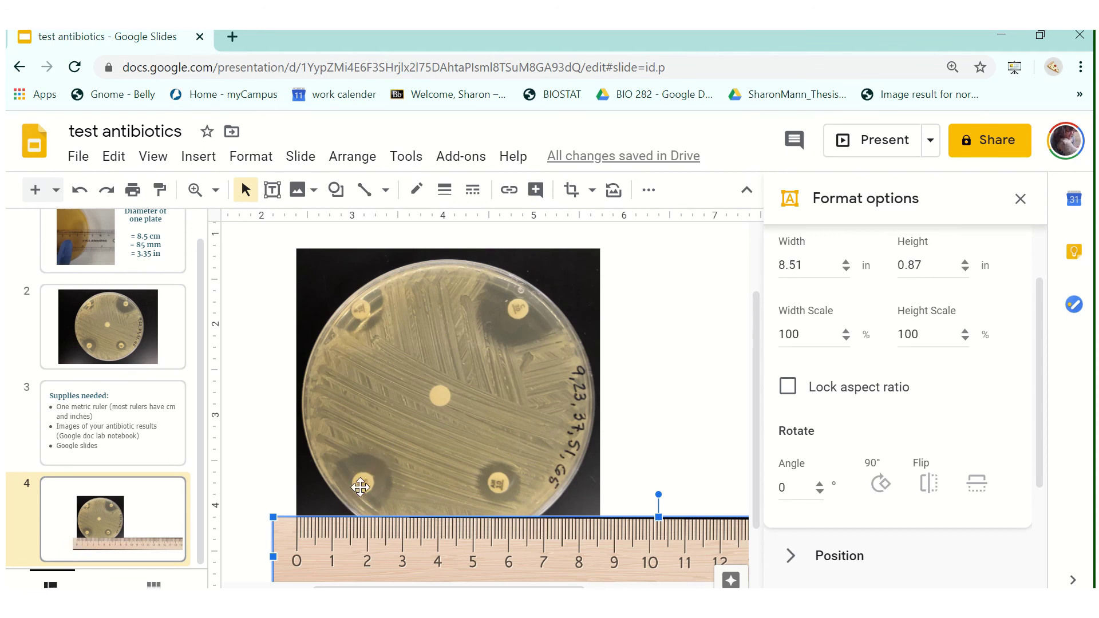
# Step: Move the ruler back across the middle of the plate, just below the center disk, with zero at the plate image's left edge
pyautogui.moveTo(392, 548); pyautogui.dragTo(410, 392)
pyautogui.press('Left')
pyautogui.press('Left')
pyautogui.press('Left')
pyautogui.press('Left')
pyautogui.press('Left')
pyautogui.press('Left')
pyautogui.press('Left')
pyautogui.press('Left')
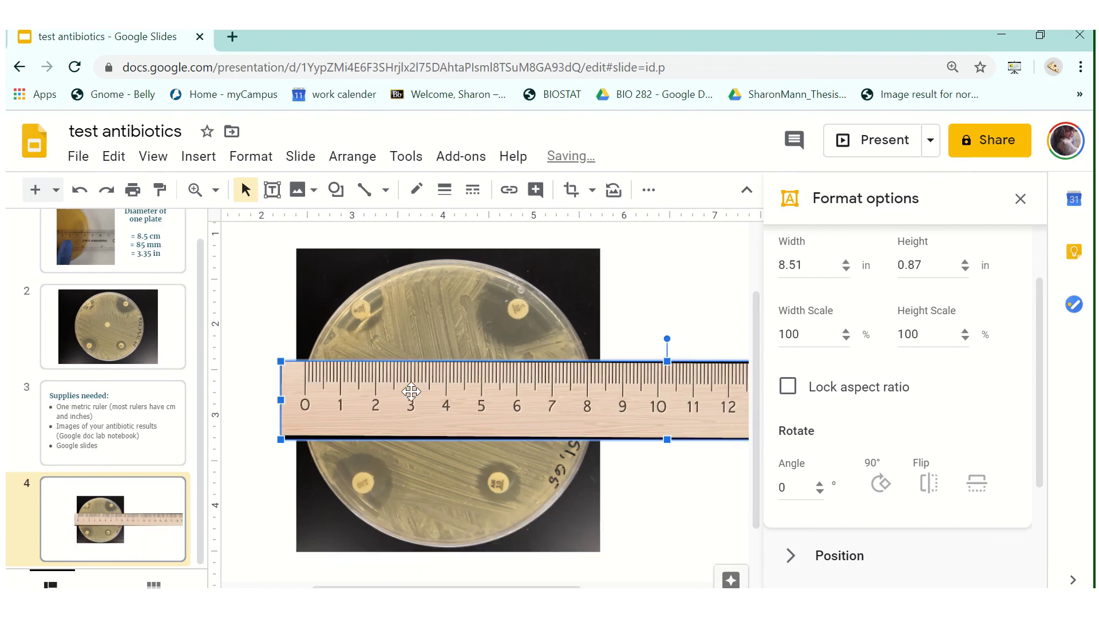
pyautogui.press('Down')
pyautogui.press('Down')
pyautogui.press('Down')
pyautogui.press('Down')
pyautogui.press('Down')
pyautogui.press('Down')
pyautogui.press('Down')
pyautogui.press('Down')
pyautogui.press('Down')
pyautogui.press('Down')
pyautogui.press('Down')
pyautogui.press('Down')
pyautogui.press('Down')
pyautogui.press('Down')
pyautogui.press('Down')
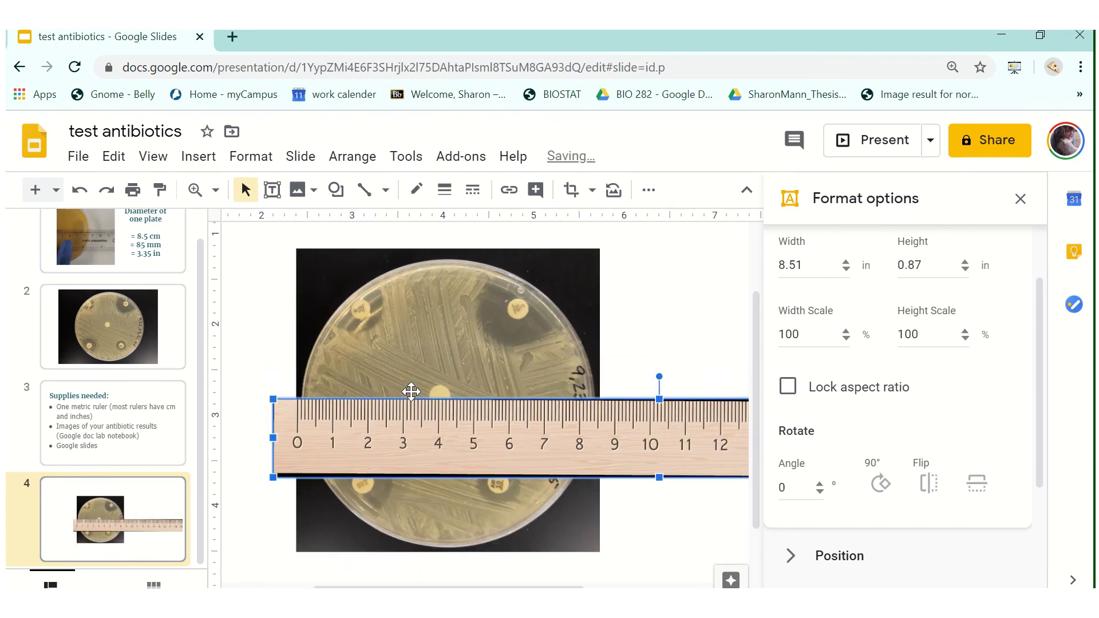